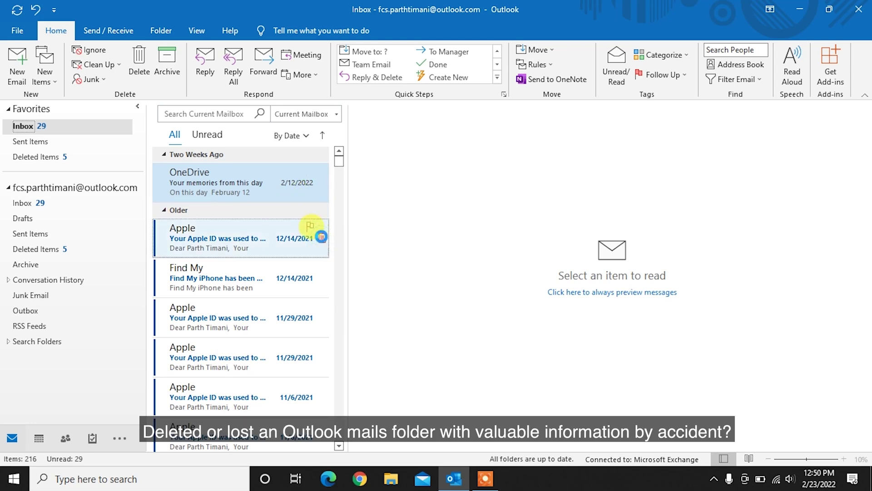
Delete the Apple, Find My and Apple ID messages and drag the Windows Insider message to Deleted Items
{"action": "left_click", "coordinate": [322, 236]}
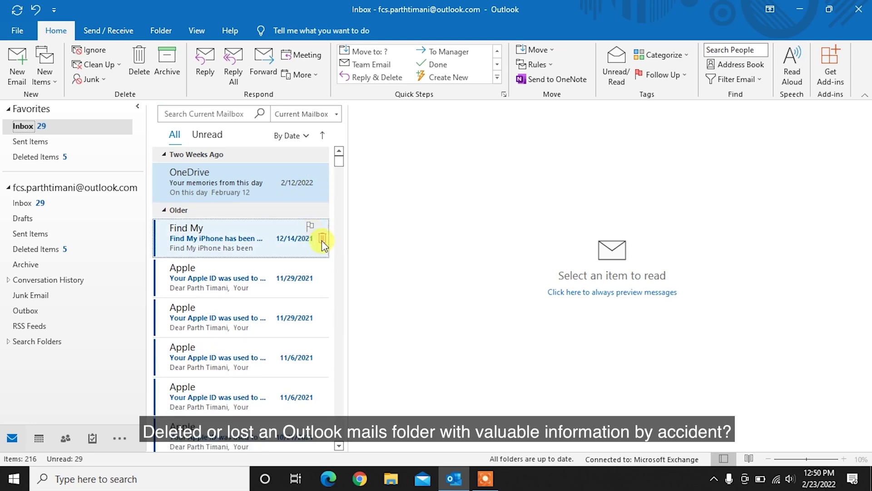
{"action": "left_click", "coordinate": [321, 239]}
{"action": "left_click", "coordinate": [322, 240]}
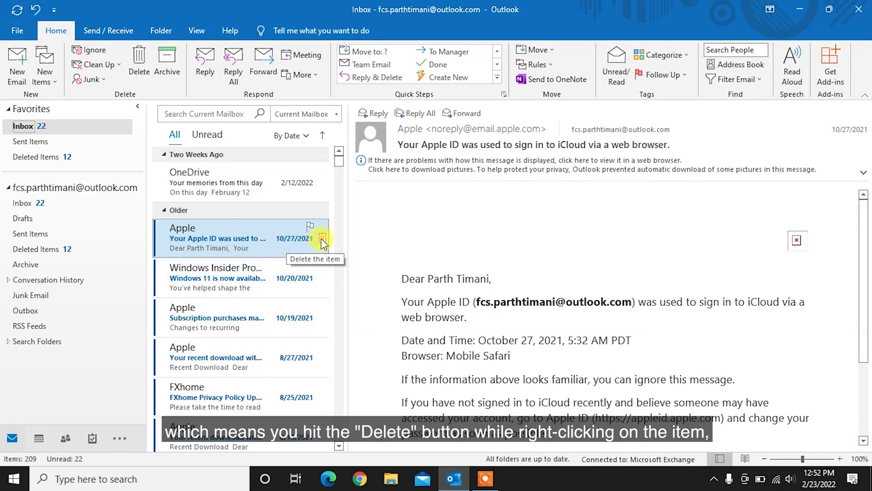
{"action": "left_click", "coordinate": [321, 239]}
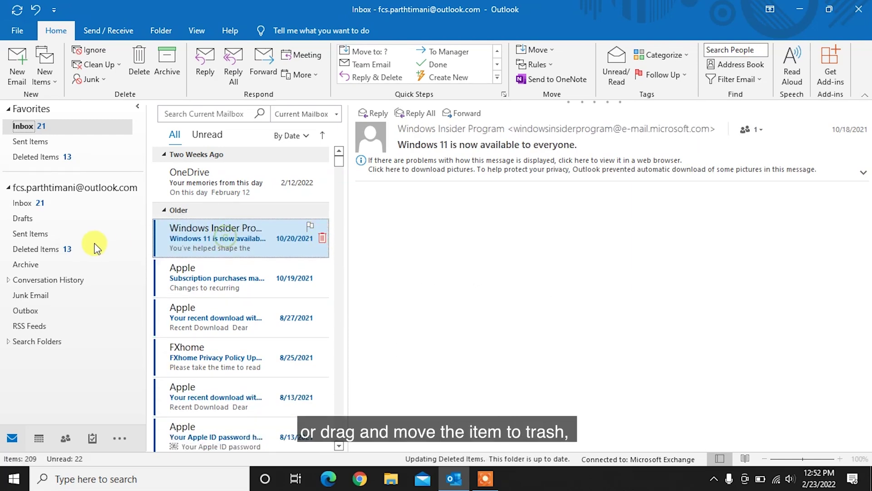
{"action": "left_click_drag", "start_coordinate": [95, 249], "coordinate": [59, 248]}
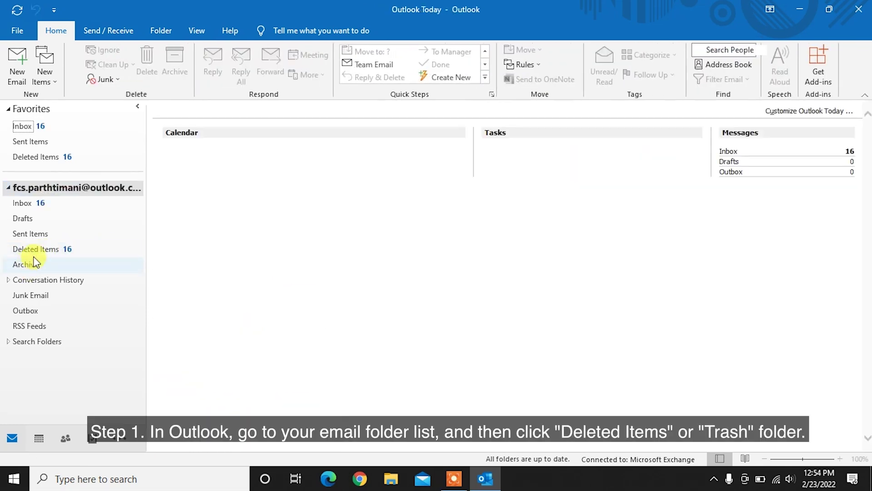
From Deleted Items, copy the iCloud storage message back into the Inbox via Move > Other Folder
{"action": "left_click", "coordinate": [42, 248]}
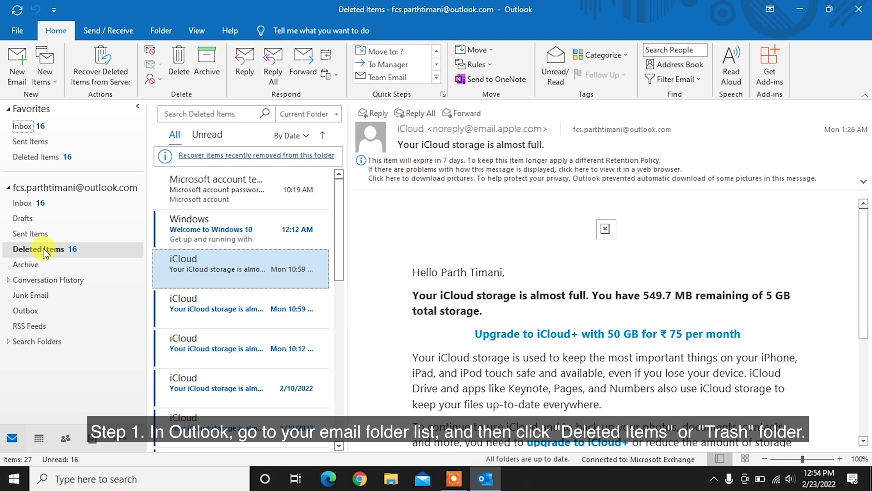
{"action": "right_click", "coordinate": [229, 269]}
{"action": "mouse_move", "coordinate": [264, 374]}
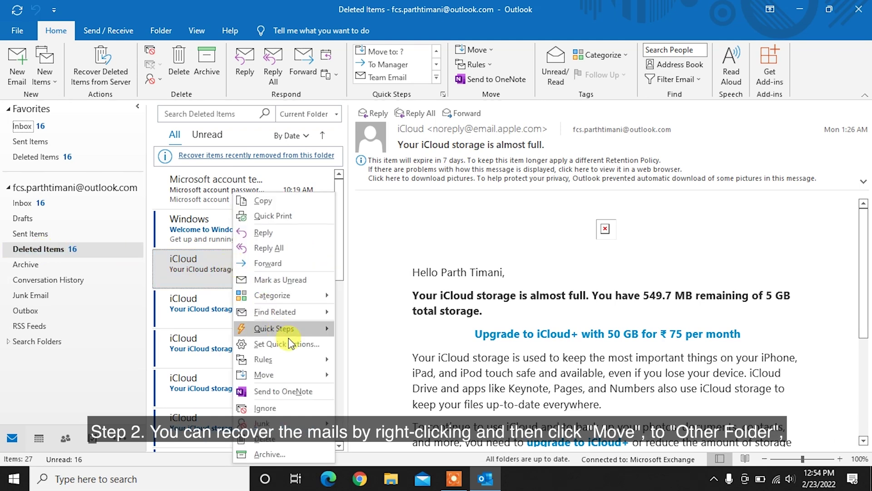
{"action": "left_click", "coordinate": [378, 424]}
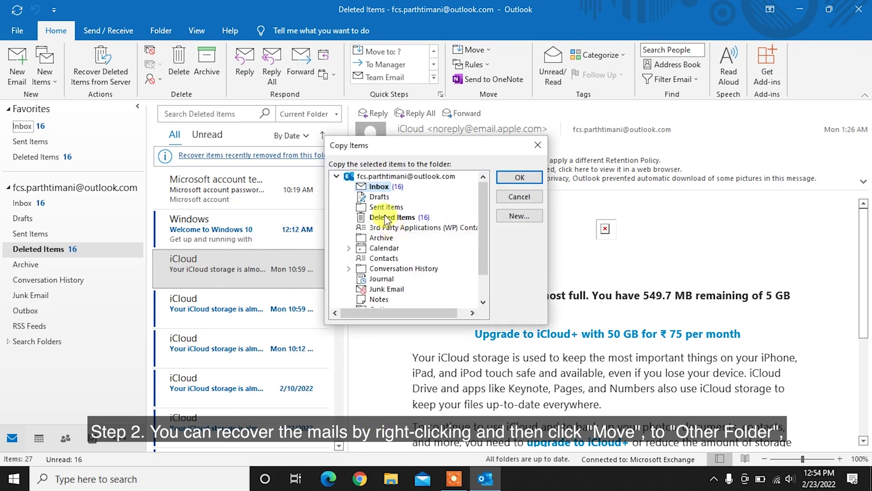
{"action": "left_click", "coordinate": [505, 178]}
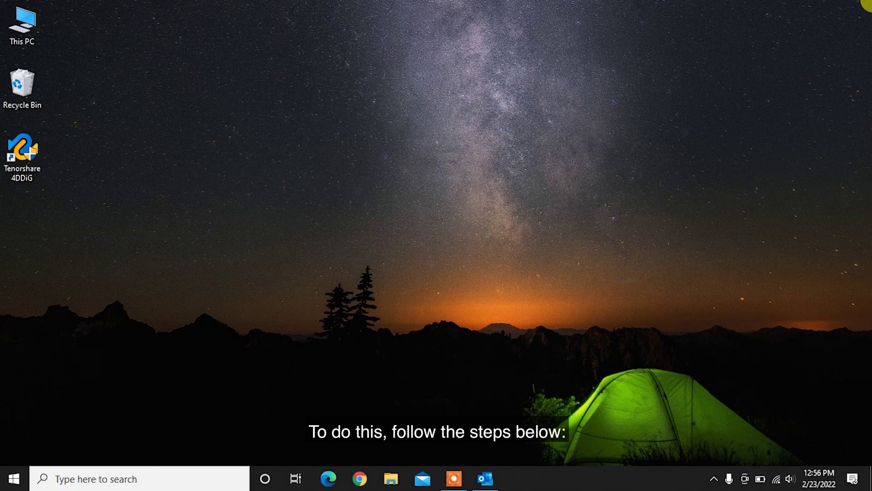
Restore the Outlook window from the taskbar and show the Deleted Items folder
{"action": "left_click", "coordinate": [490, 481]}
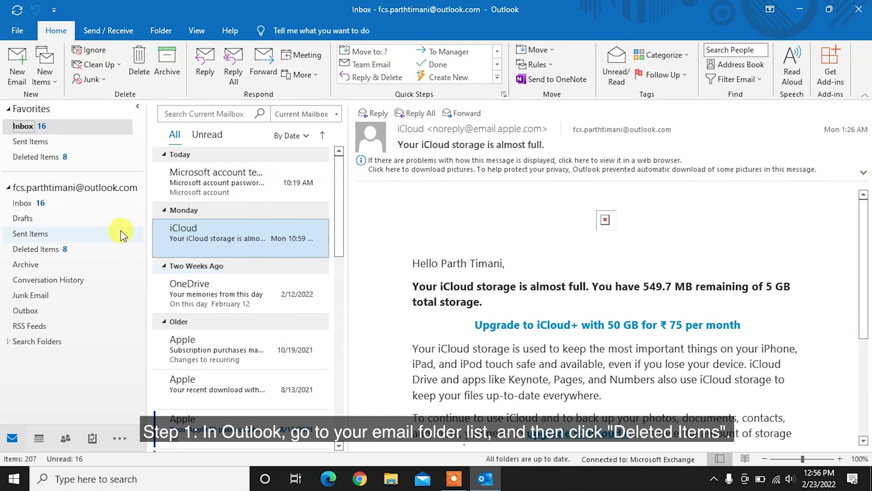
{"action": "left_click", "coordinate": [86, 248]}
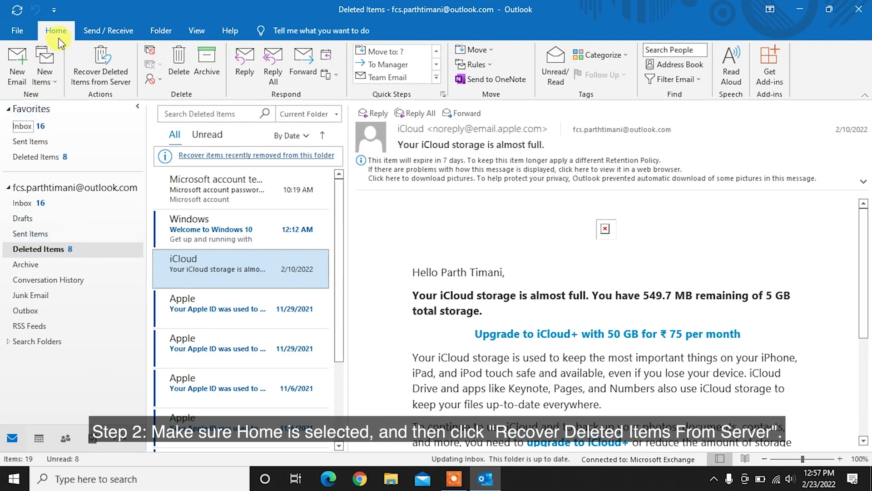
Recover the 'Windows 11 is now available' message from the server's deleted items
{"action": "left_click", "coordinate": [113, 76]}
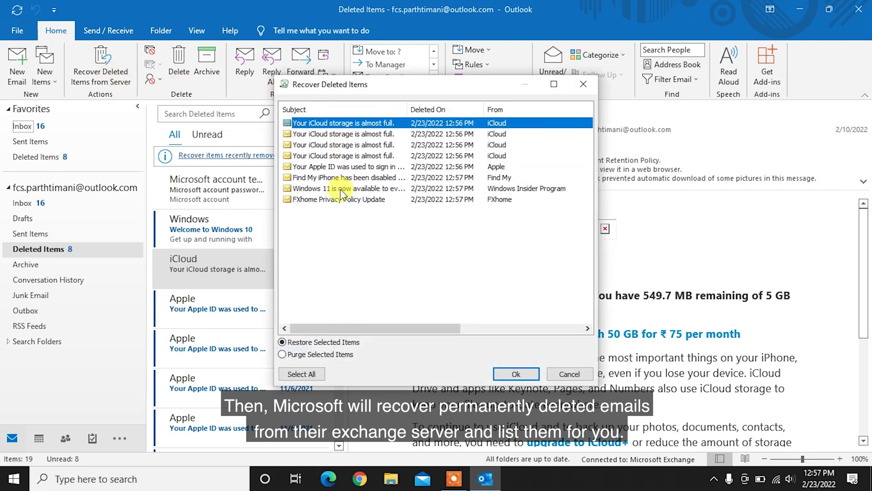
{"action": "left_click", "coordinate": [361, 189]}
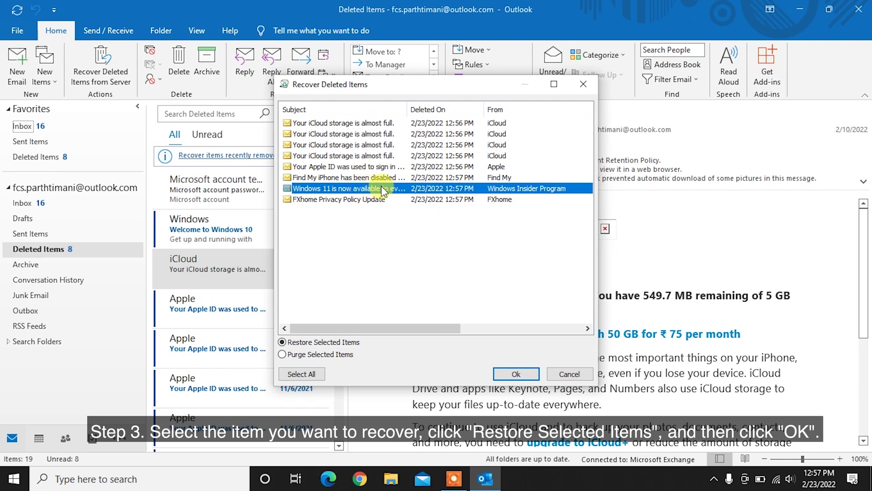
{"action": "left_click", "coordinate": [522, 371]}
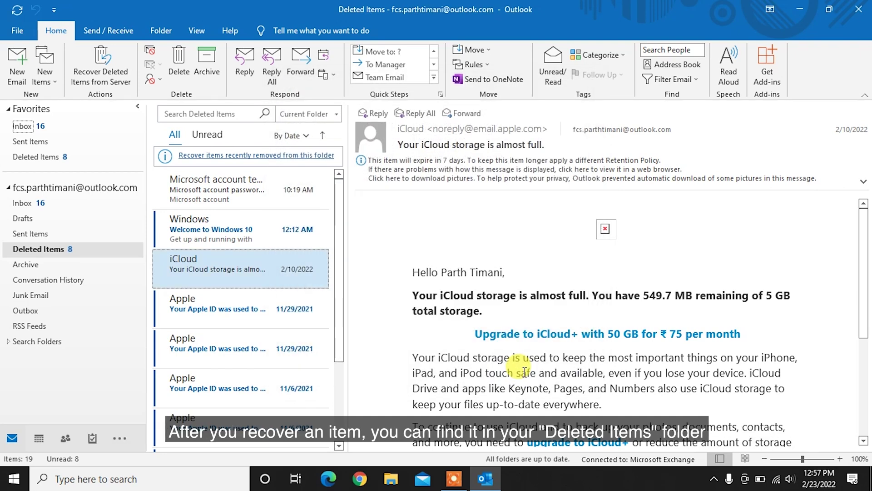
{"action": "scroll", "coordinate": [263, 326], "scroll_direction": "down", "scroll_amount": 3}
Copy the restored Windows Insider message into the Inbox via Move > Other Folder
{"action": "right_click", "coordinate": [252, 346]}
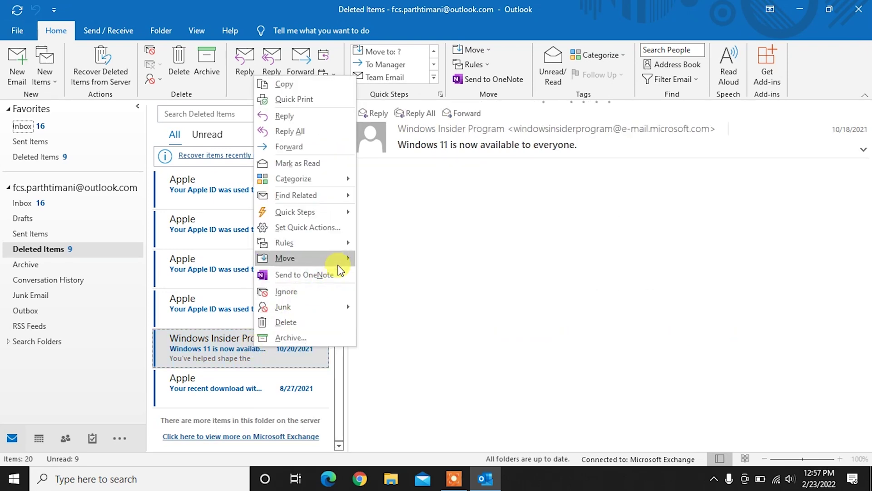
{"action": "mouse_move", "coordinate": [285, 258]}
{"action": "left_click", "coordinate": [389, 307]}
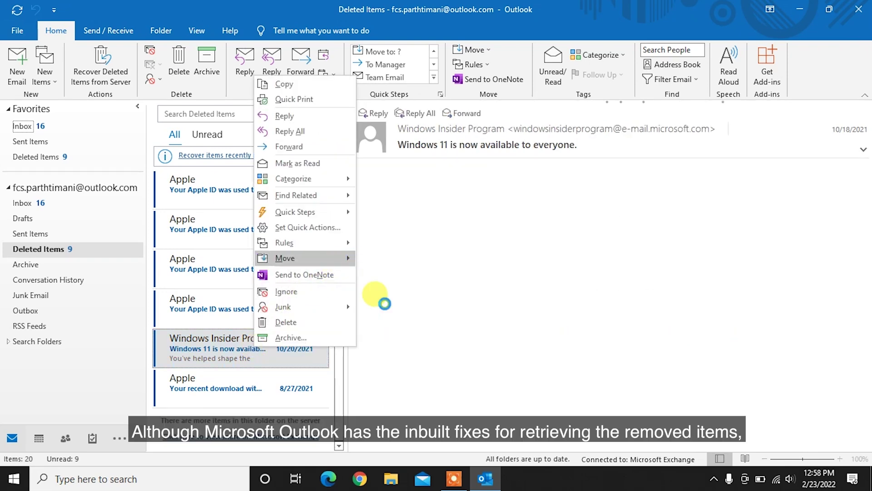
{"action": "left_click", "coordinate": [378, 188]}
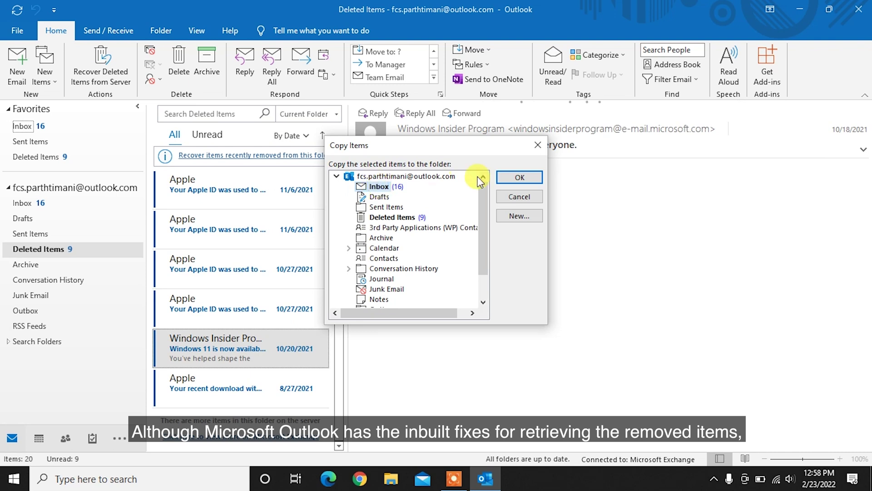
{"action": "left_click", "coordinate": [517, 178]}
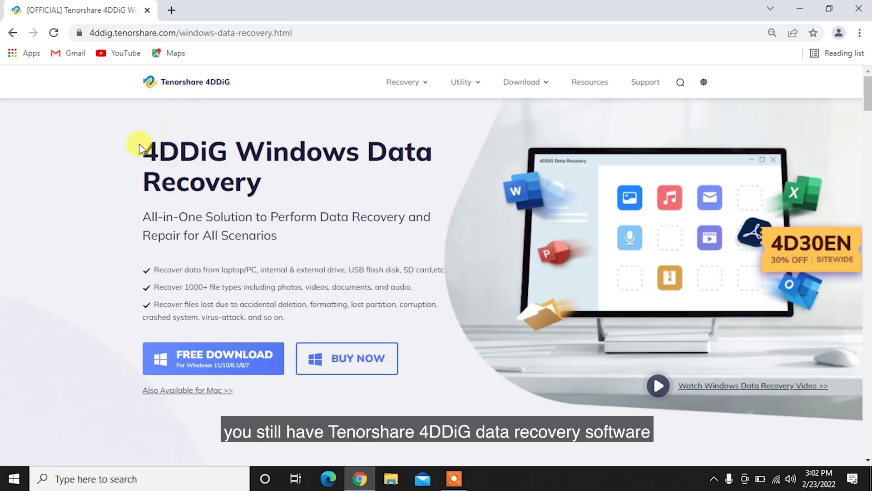
{"action": "left_click_drag", "start_coordinate": [140, 143], "coordinate": [276, 186]}
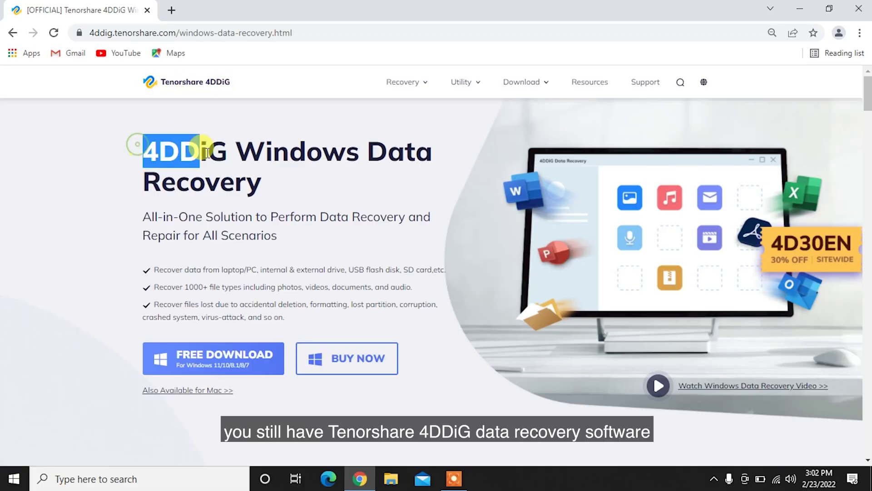
{"action": "left_click", "coordinate": [277, 185]}
{"action": "left_click_drag", "start_coordinate": [209, 216], "coordinate": [292, 239]}
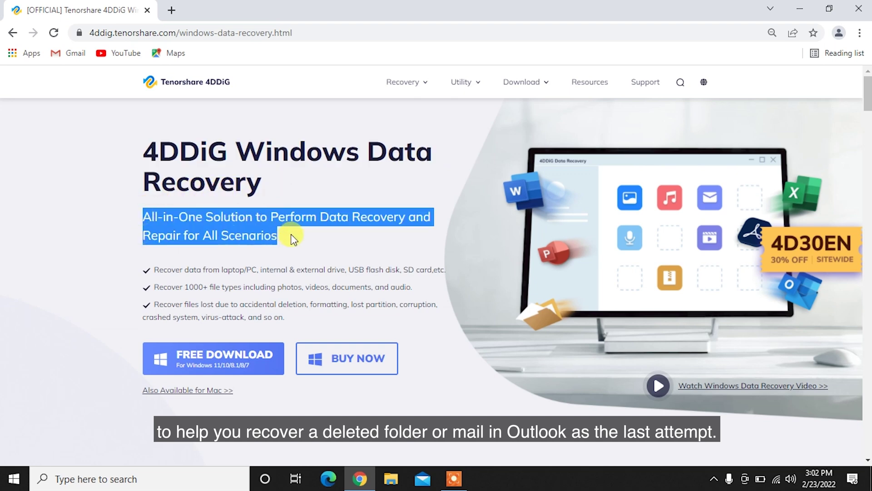
{"action": "left_click", "coordinate": [292, 238]}
{"action": "left_click_drag", "start_coordinate": [141, 271], "coordinate": [390, 264]}
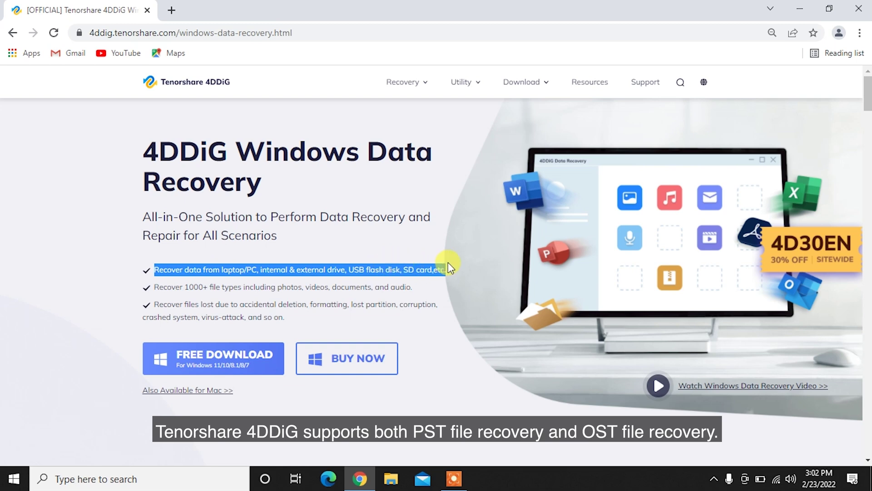
{"action": "left_click", "coordinate": [396, 271]}
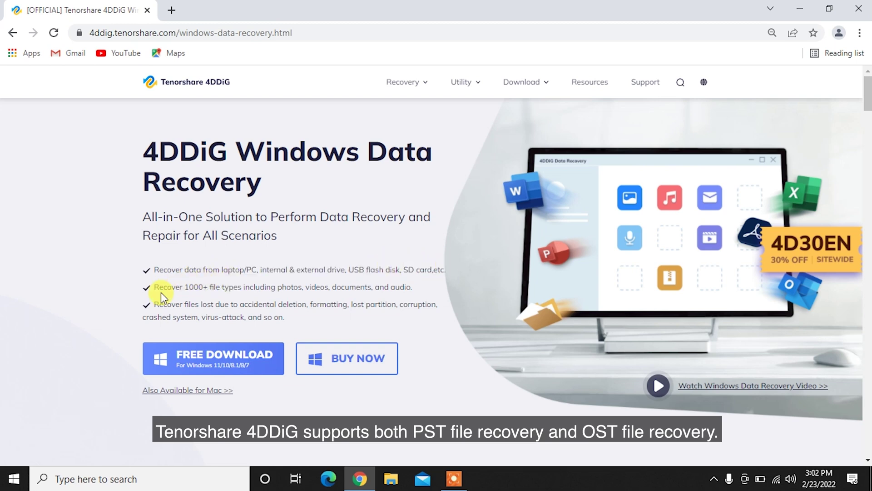
{"action": "left_click_drag", "start_coordinate": [185, 287], "coordinate": [417, 290]}
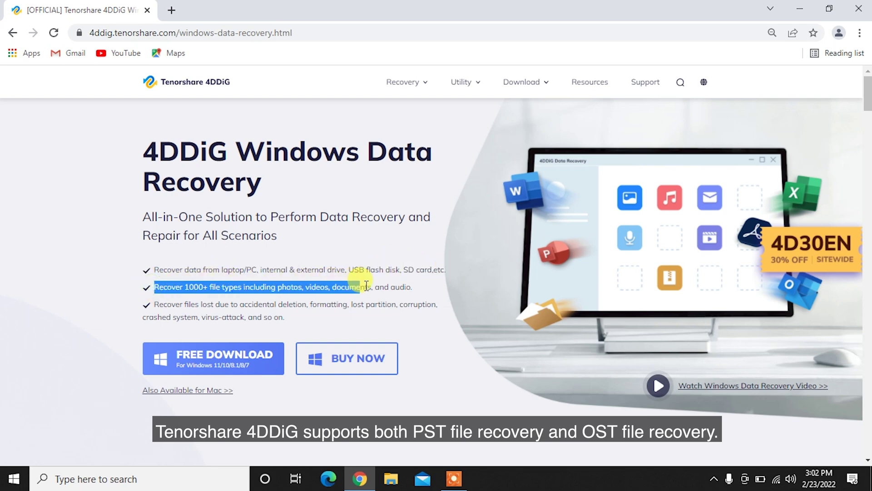
{"action": "left_click", "coordinate": [418, 292]}
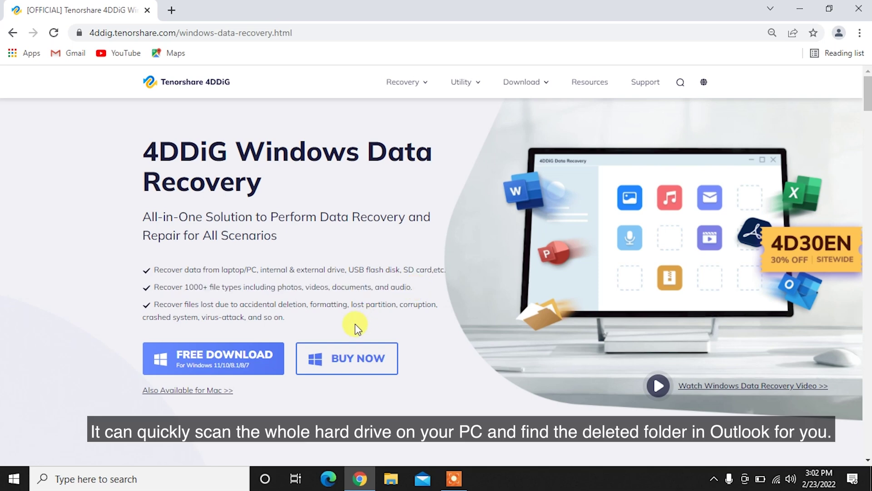
{"action": "scroll", "coordinate": [354, 327], "scroll_direction": "down", "scroll_amount": 2}
{"action": "scroll", "coordinate": [354, 327], "scroll_direction": "down", "scroll_amount": 2}
{"action": "scroll", "coordinate": [355, 328], "scroll_direction": "down", "scroll_amount": 1}
{"action": "scroll", "coordinate": [357, 323], "scroll_direction": "down", "scroll_amount": 1}
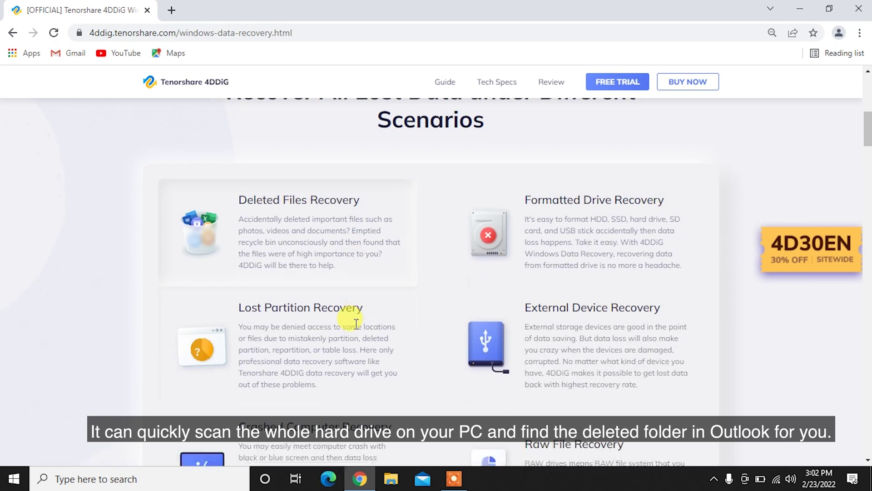
{"action": "scroll", "coordinate": [351, 320], "scroll_direction": "down", "scroll_amount": 1}
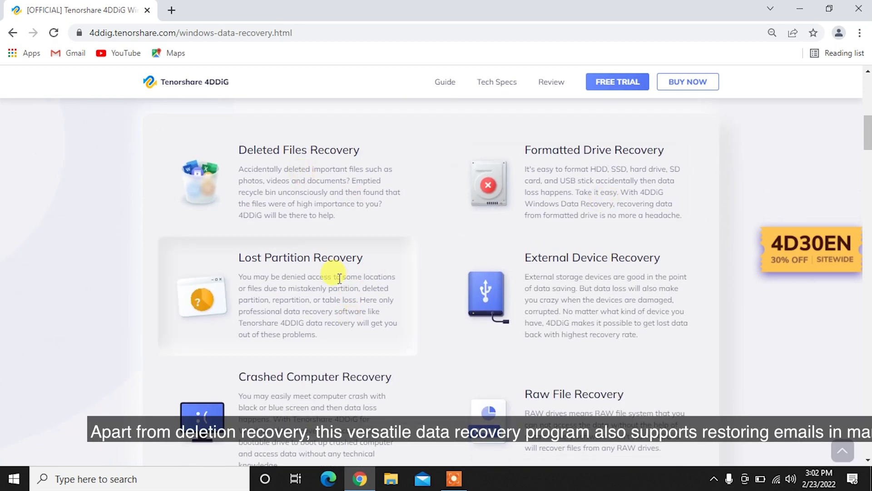
{"action": "scroll", "coordinate": [643, 298], "scroll_direction": "down", "scroll_amount": 1}
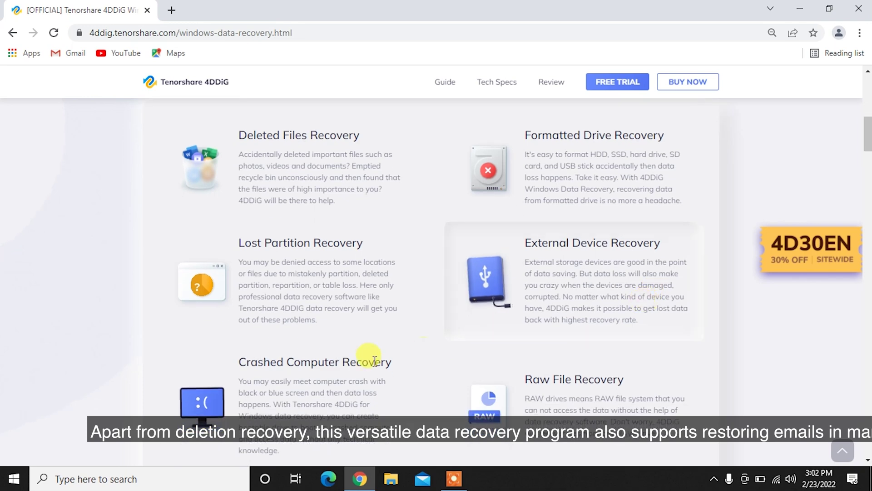
{"action": "scroll", "coordinate": [568, 395], "scroll_direction": "down", "scroll_amount": 2}
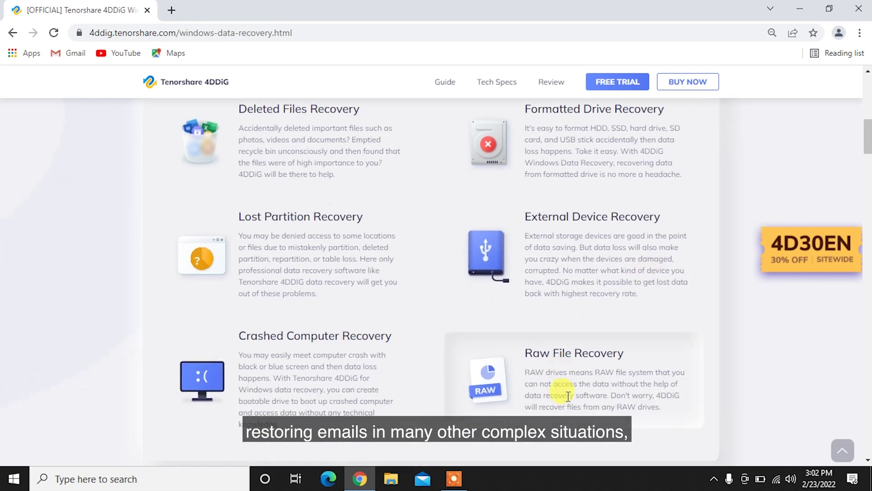
{"action": "scroll", "coordinate": [567, 395], "scroll_direction": "down", "scroll_amount": 2}
{"action": "scroll", "coordinate": [568, 395], "scroll_direction": "down", "scroll_amount": 2}
{"action": "scroll", "coordinate": [567, 396], "scroll_direction": "down", "scroll_amount": 2}
{"action": "scroll", "coordinate": [567, 395], "scroll_direction": "down", "scroll_amount": 2}
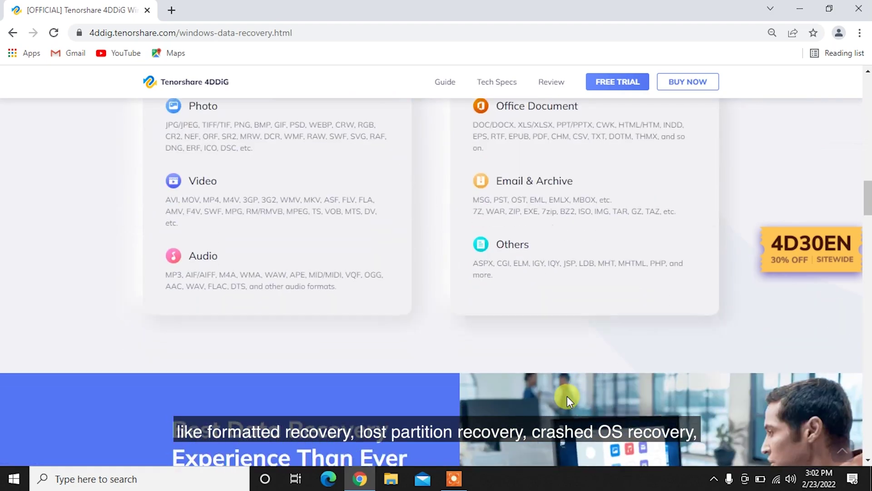
{"action": "scroll", "coordinate": [567, 396], "scroll_direction": "down", "scroll_amount": 1}
{"action": "scroll", "coordinate": [567, 396], "scroll_direction": "down", "scroll_amount": 2}
{"action": "scroll", "coordinate": [568, 397], "scroll_direction": "down", "scroll_amount": 1}
{"action": "scroll", "coordinate": [567, 396], "scroll_direction": "down", "scroll_amount": 2}
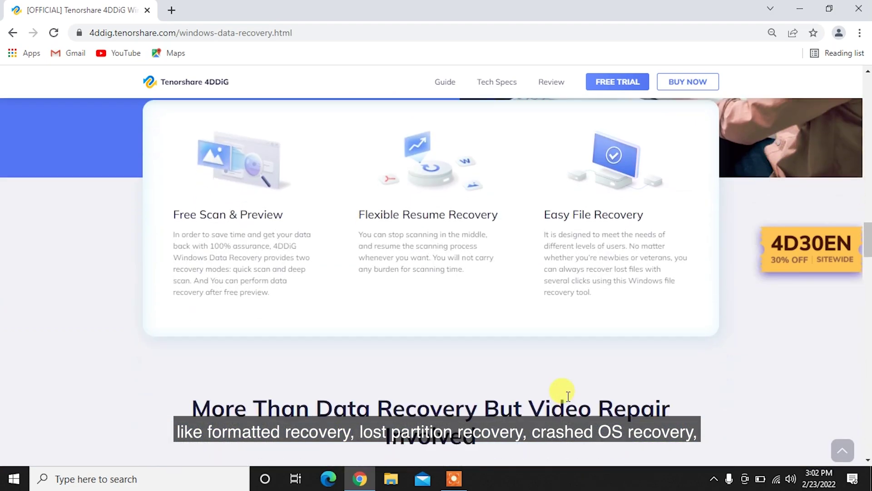
{"action": "scroll", "coordinate": [567, 396], "scroll_direction": "down", "scroll_amount": 1}
{"action": "scroll", "coordinate": [567, 396], "scroll_direction": "down", "scroll_amount": 2}
{"action": "scroll", "coordinate": [567, 397], "scroll_direction": "down", "scroll_amount": 1}
{"action": "scroll", "coordinate": [567, 396], "scroll_direction": "down", "scroll_amount": 2}
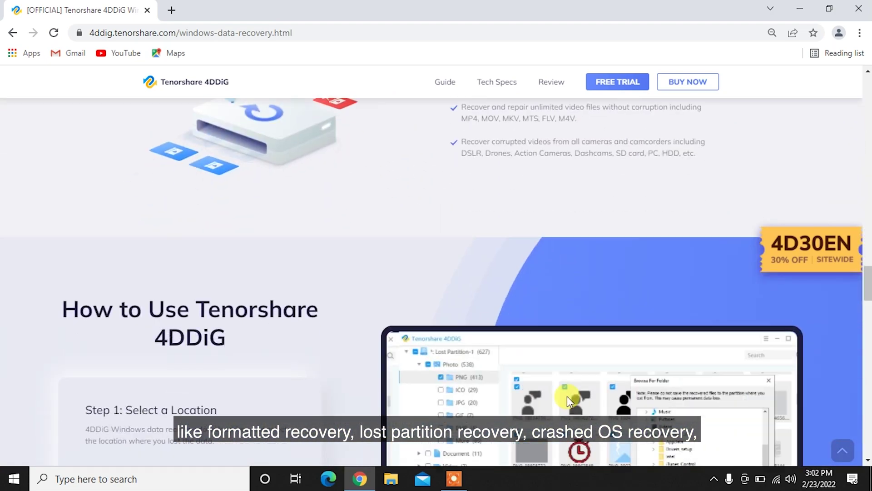
{"action": "scroll", "coordinate": [567, 396], "scroll_direction": "down", "scroll_amount": 2}
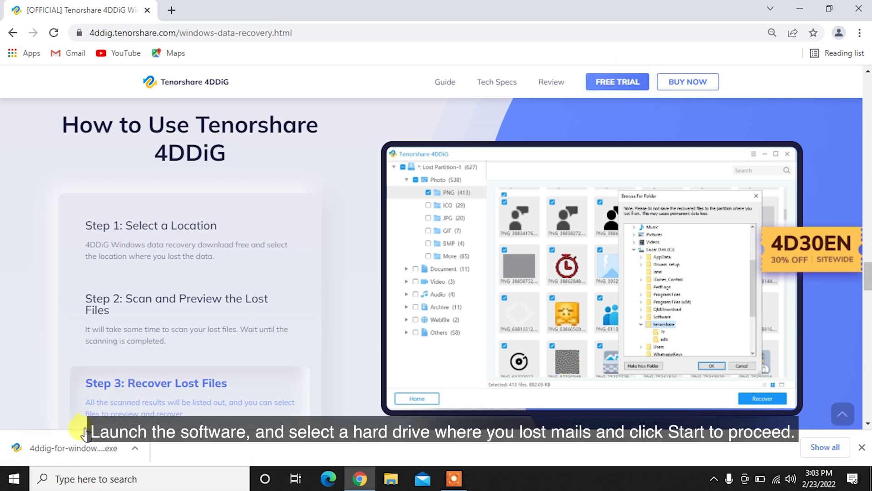
Run the downloaded 4ddig-for-windows installer from Chrome's download bar
{"action": "left_click", "coordinate": [68, 448]}
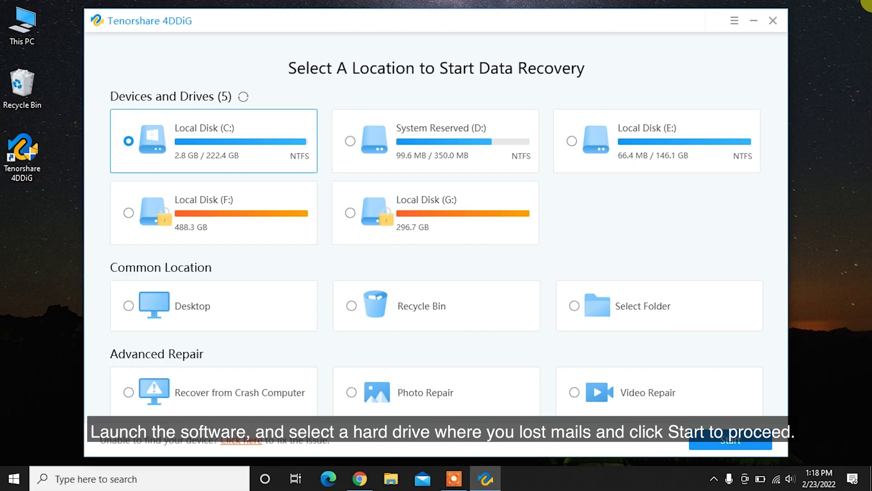
Scan C:\Users\iPro\Documents for all file types
{"action": "left_click", "coordinate": [642, 303]}
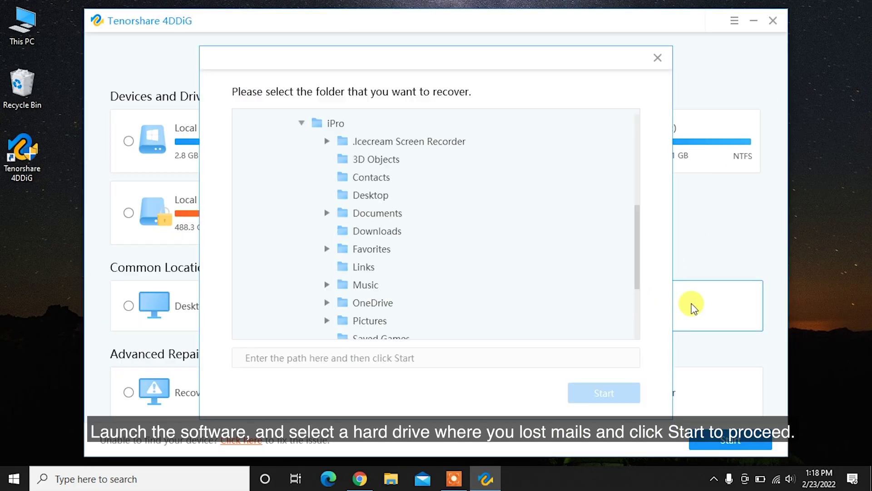
{"action": "left_click", "coordinate": [373, 218]}
{"action": "left_click", "coordinate": [582, 393]}
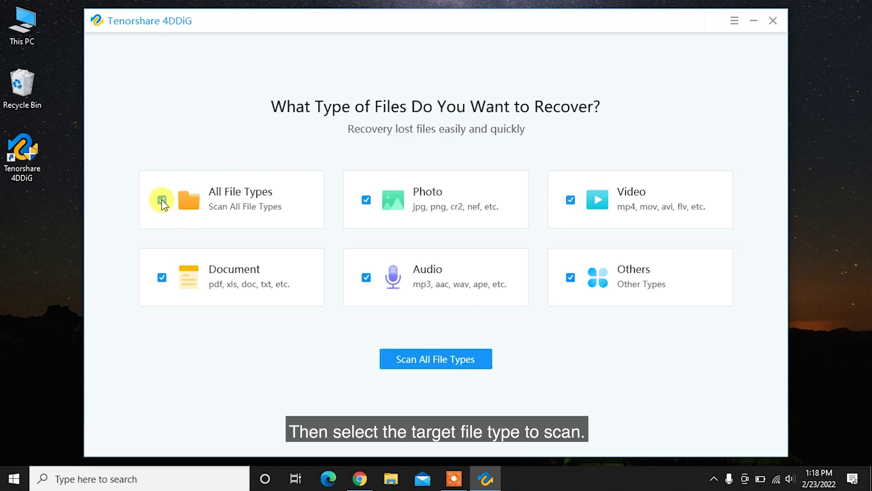
{"action": "left_click", "coordinate": [441, 360]}
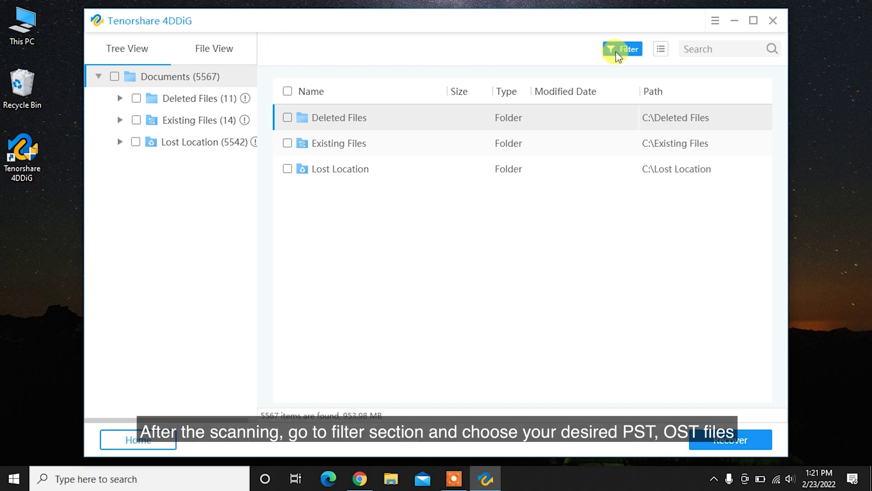
Search the scan results for .pst and select all 16 found files
{"action": "left_click", "coordinate": [617, 52]}
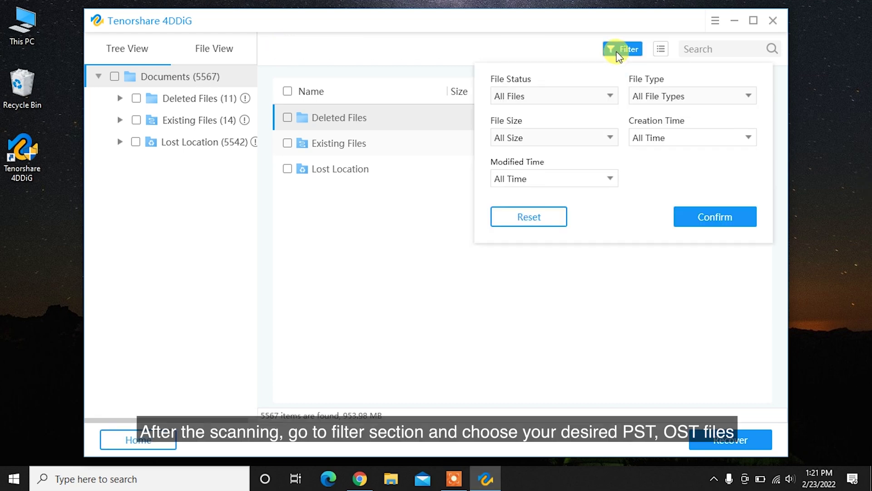
{"action": "left_click", "coordinate": [690, 48]}
{"action": "type", "text": ".pst"}
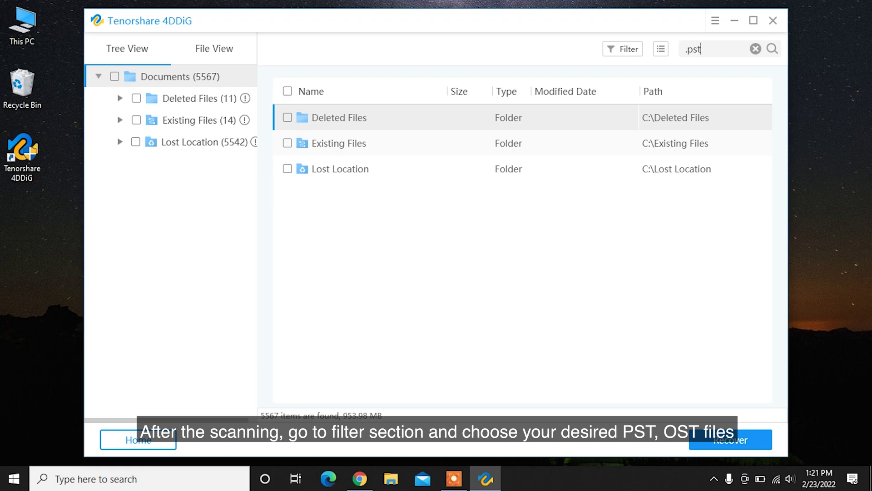
{"action": "key", "text": "Return"}
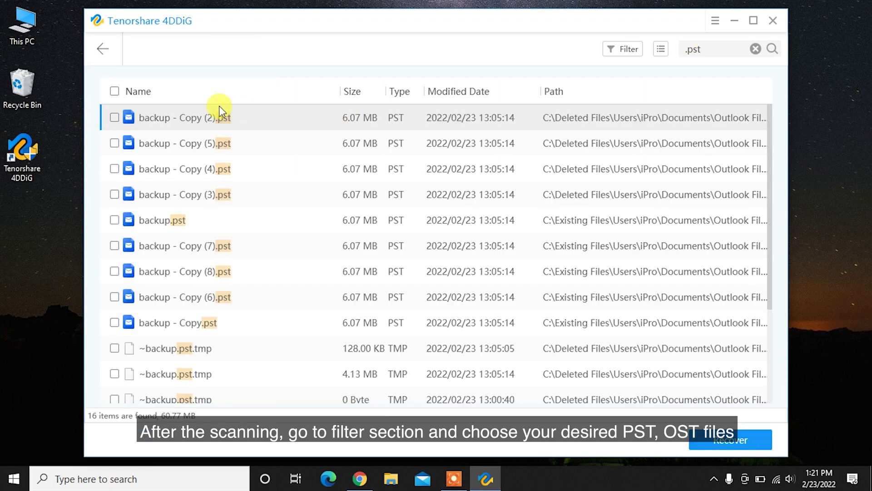
{"action": "left_click", "coordinate": [115, 90]}
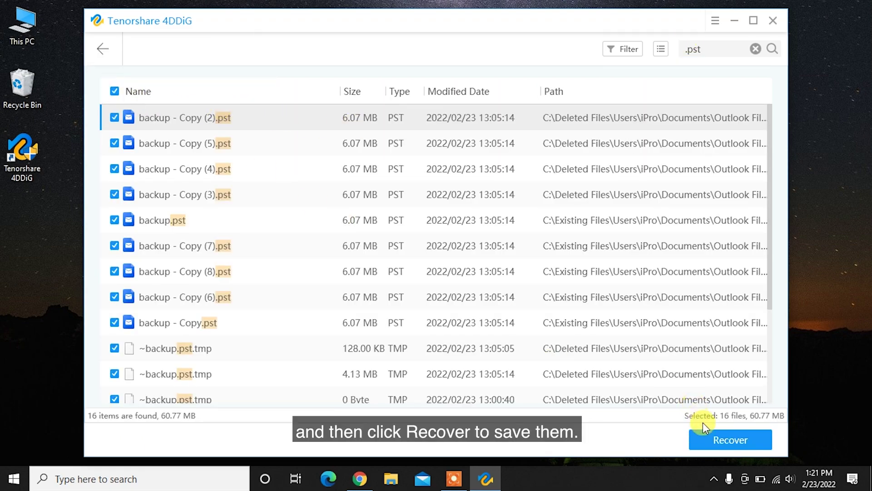
Recover the selected files to the Desktop and confirm the notices
{"action": "left_click", "coordinate": [714, 435]}
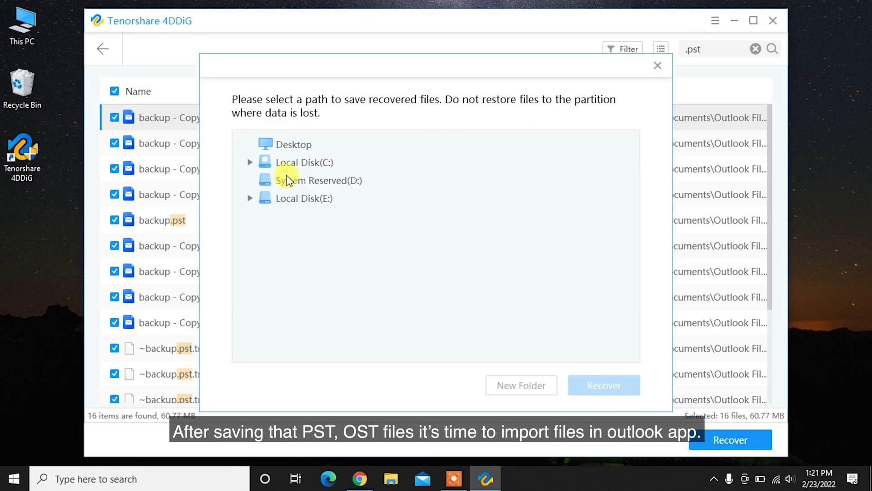
{"action": "left_click", "coordinate": [293, 145]}
{"action": "left_click", "coordinate": [604, 384]}
{"action": "left_click", "coordinate": [534, 276]}
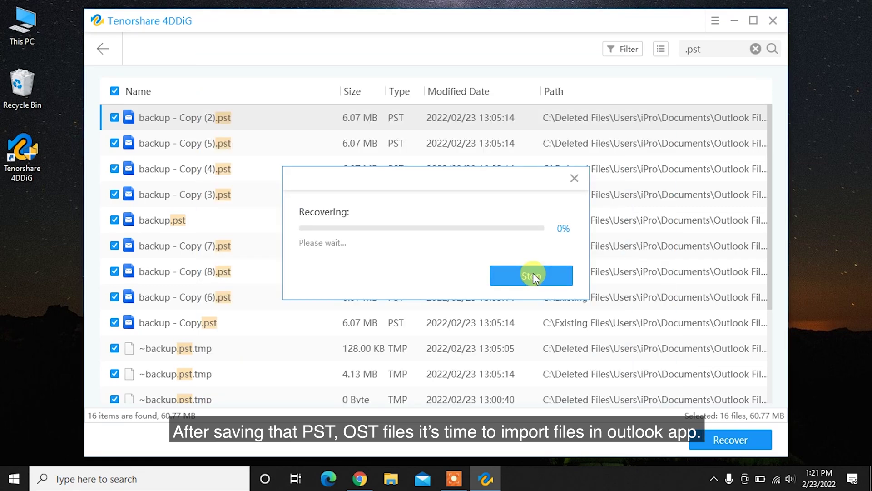
{"action": "left_click", "coordinate": [532, 273]}
{"action": "left_click", "coordinate": [734, 21]}
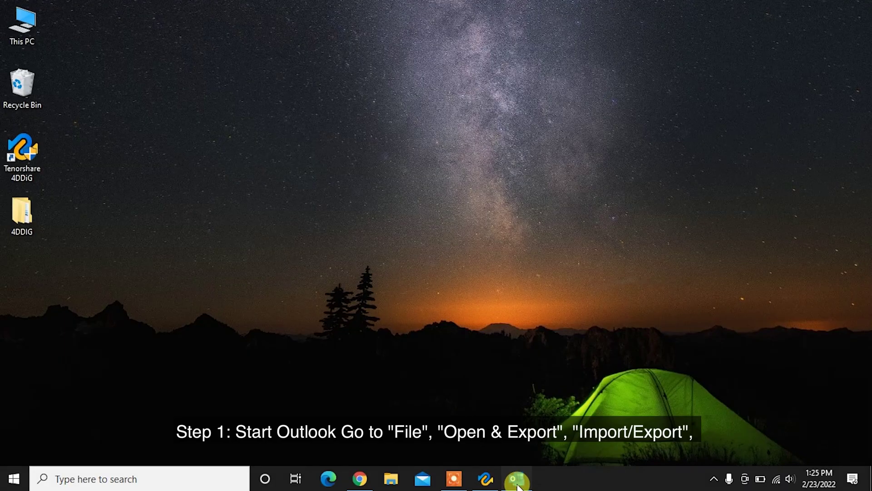
Start the Import/Export wizard to import an Outlook Data File (.pst)
{"action": "left_click", "coordinate": [518, 482]}
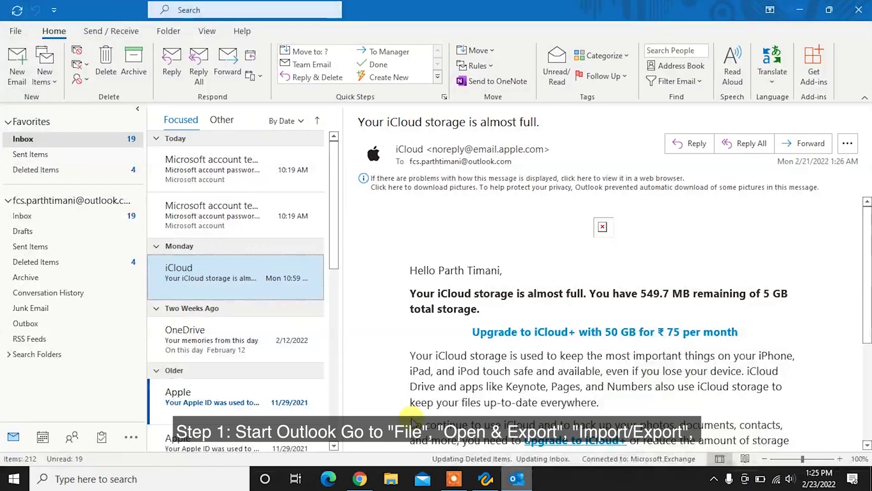
{"action": "left_click", "coordinate": [15, 34]}
{"action": "left_click", "coordinate": [55, 92]}
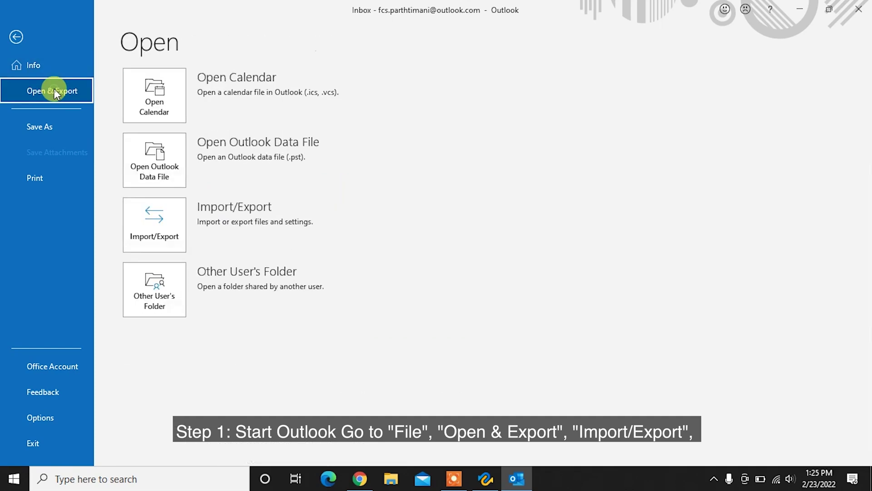
{"action": "left_click", "coordinate": [154, 217]}
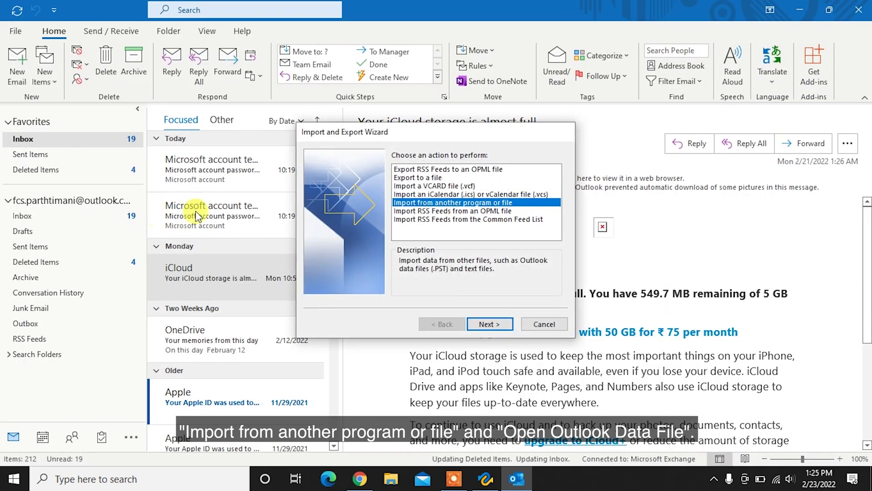
{"action": "left_click", "coordinate": [486, 324]}
{"action": "left_click", "coordinate": [439, 177]}
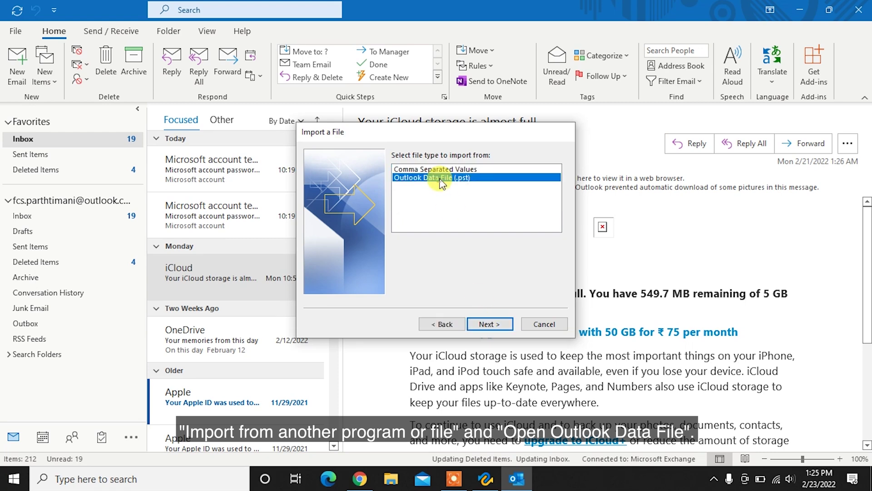
{"action": "left_click", "coordinate": [488, 322]}
Browse to the recovered backup PST, enter its password and finish the import
{"action": "left_click", "coordinate": [543, 171]}
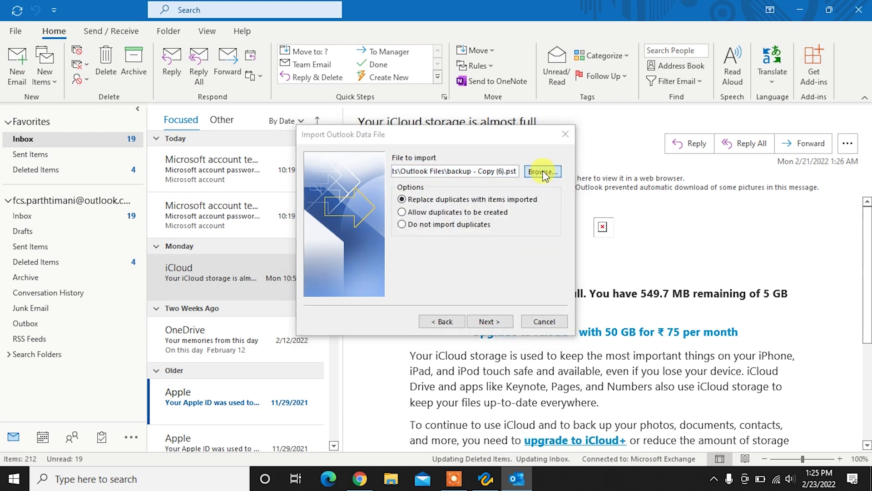
{"action": "double_click", "coordinate": [476, 285]}
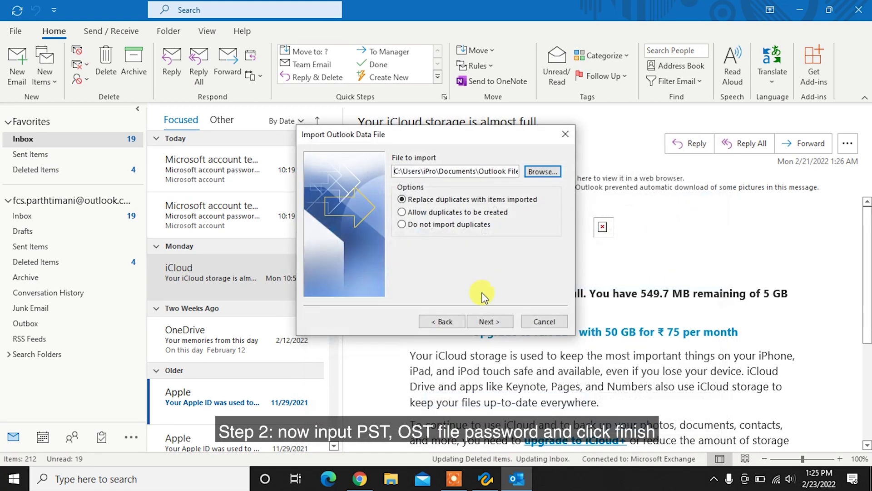
{"action": "left_click", "coordinate": [488, 322]}
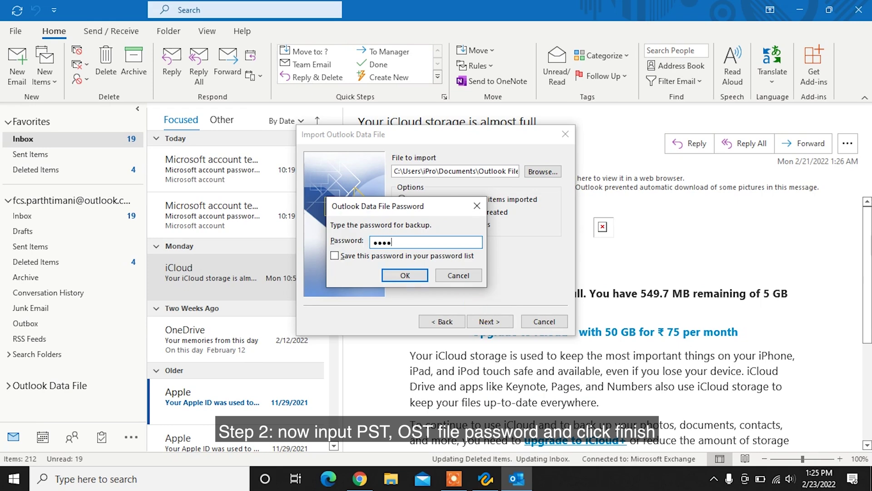
{"action": "key", "text": "Return"}
{"action": "left_click", "coordinate": [489, 322]}
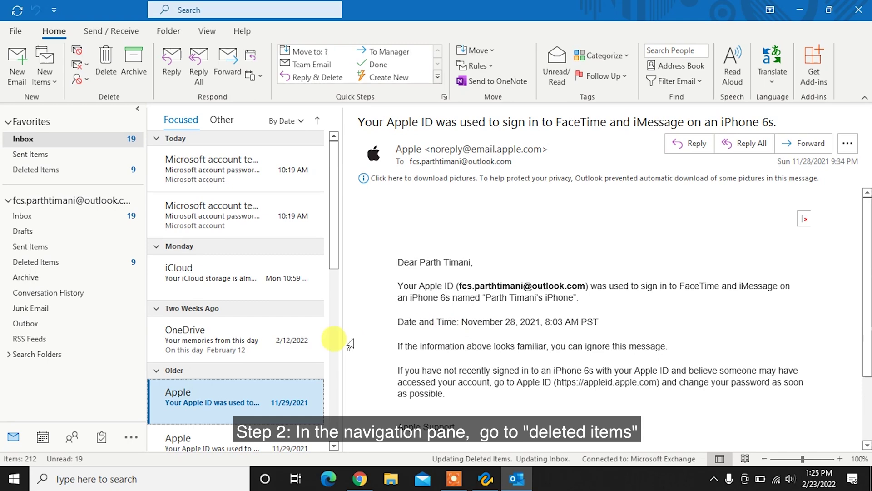
Drag the Windows welcome and Apple messages from Deleted Items back onto the Inbox
{"action": "left_click", "coordinate": [60, 170]}
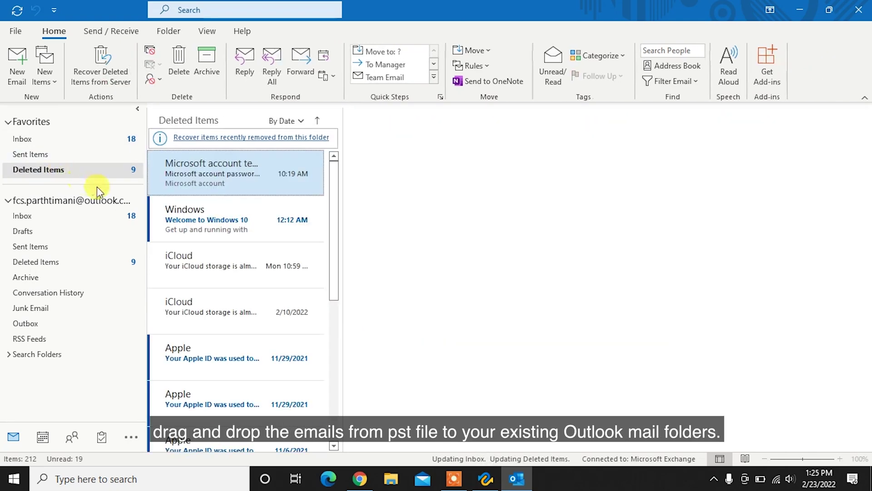
{"action": "left_click", "coordinate": [236, 217]}
{"action": "left_click_drag", "start_coordinate": [28, 142], "coordinate": [29, 141]}
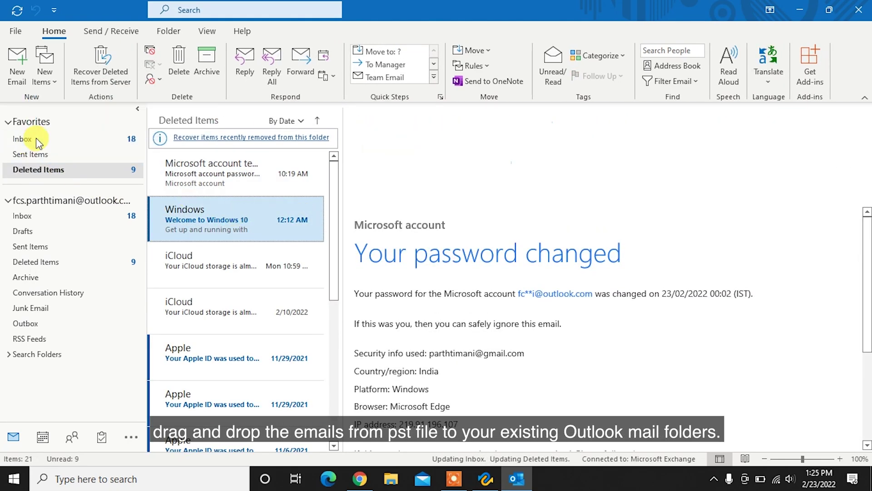
{"action": "left_click_drag", "start_coordinate": [235, 314], "coordinate": [41, 139]}
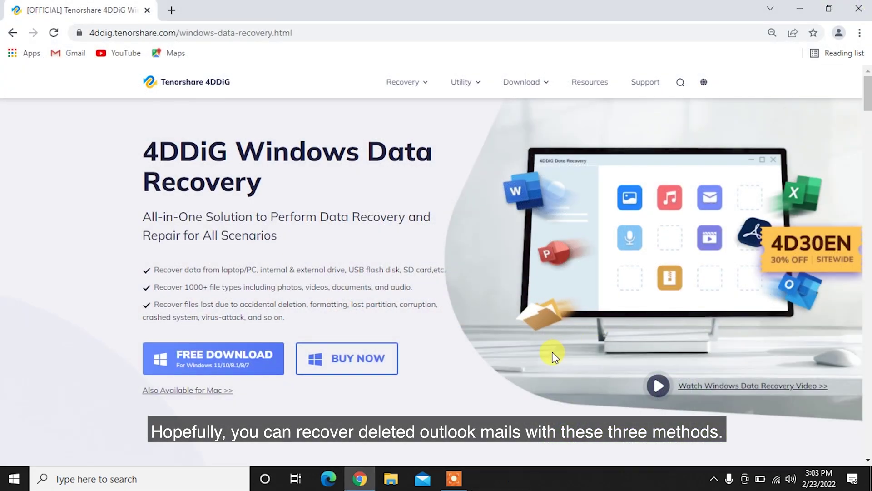
{"action": "scroll", "coordinate": [554, 356], "scroll_direction": "down", "scroll_amount": 3}
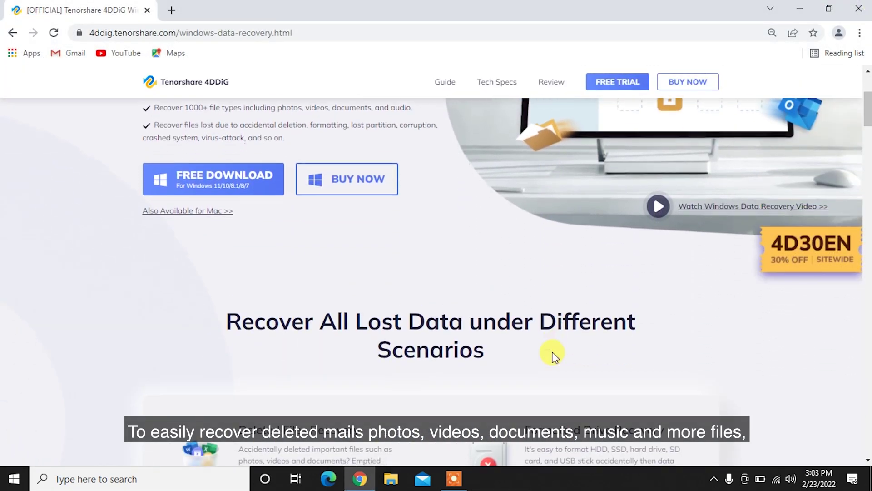
{"action": "scroll", "coordinate": [553, 356], "scroll_direction": "down", "scroll_amount": 2}
{"action": "scroll", "coordinate": [553, 355], "scroll_direction": "down", "scroll_amount": 1}
{"action": "scroll", "coordinate": [553, 351], "scroll_direction": "down", "scroll_amount": 2}
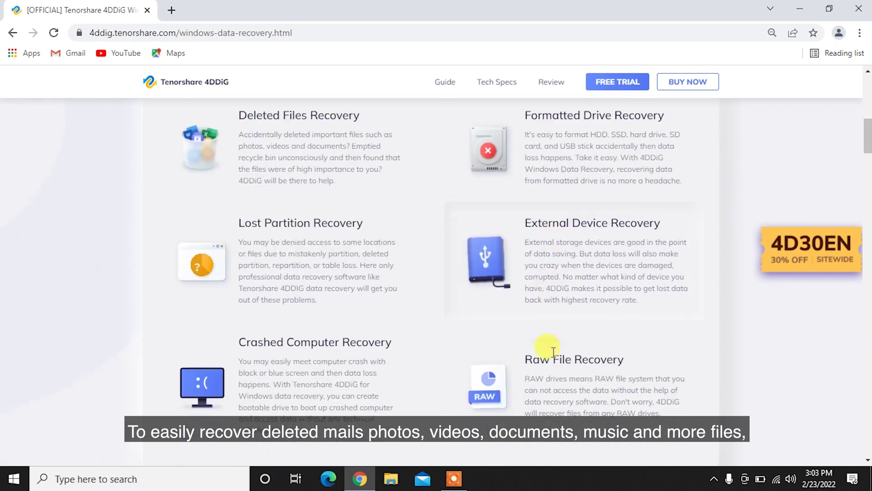
{"action": "scroll", "coordinate": [554, 352], "scroll_direction": "down", "scroll_amount": 1}
{"action": "scroll", "coordinate": [553, 353], "scroll_direction": "down", "scroll_amount": 1}
{"action": "scroll", "coordinate": [554, 355], "scroll_direction": "down", "scroll_amount": 3}
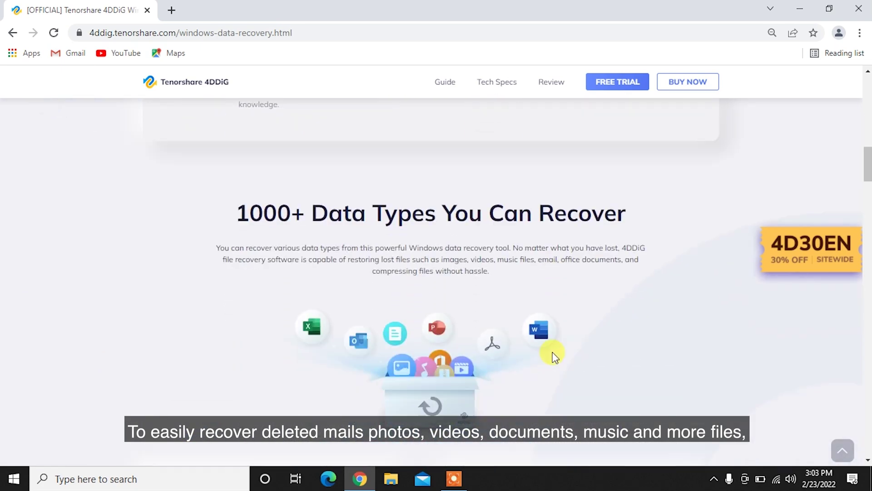
{"action": "scroll", "coordinate": [554, 355], "scroll_direction": "down", "scroll_amount": 1}
{"action": "scroll", "coordinate": [553, 355], "scroll_direction": "down", "scroll_amount": 2}
{"action": "scroll", "coordinate": [554, 355], "scroll_direction": "down", "scroll_amount": 2}
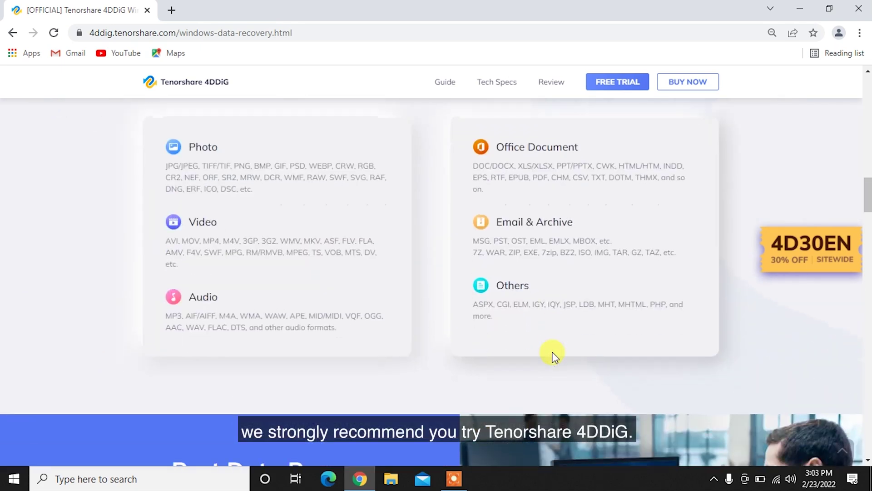
{"action": "scroll", "coordinate": [553, 355], "scroll_direction": "down", "scroll_amount": 2}
{"action": "scroll", "coordinate": [553, 353], "scroll_direction": "down", "scroll_amount": 2}
{"action": "scroll", "coordinate": [553, 352], "scroll_direction": "down", "scroll_amount": 1}
{"action": "scroll", "coordinate": [553, 352], "scroll_direction": "down", "scroll_amount": 1}
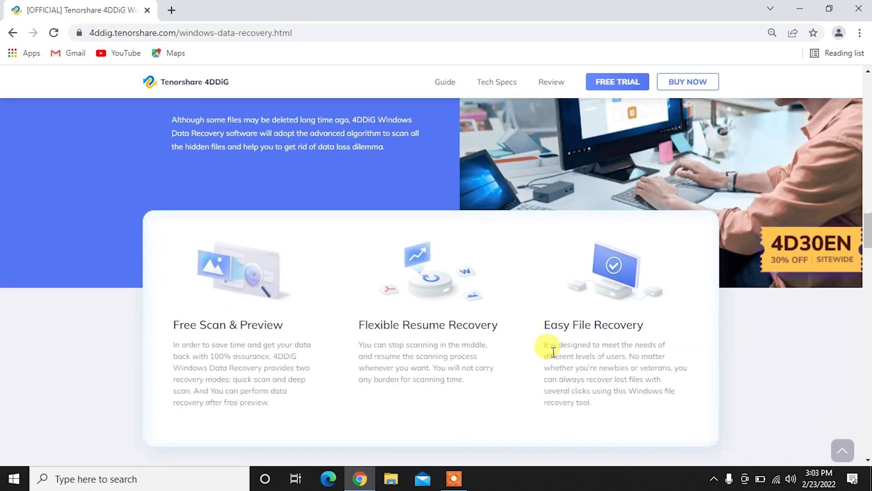
{"action": "scroll", "coordinate": [553, 352], "scroll_direction": "down", "scroll_amount": 2}
{"action": "scroll", "coordinate": [554, 352], "scroll_direction": "down", "scroll_amount": 2}
{"action": "scroll", "coordinate": [554, 352], "scroll_direction": "down", "scroll_amount": 1}
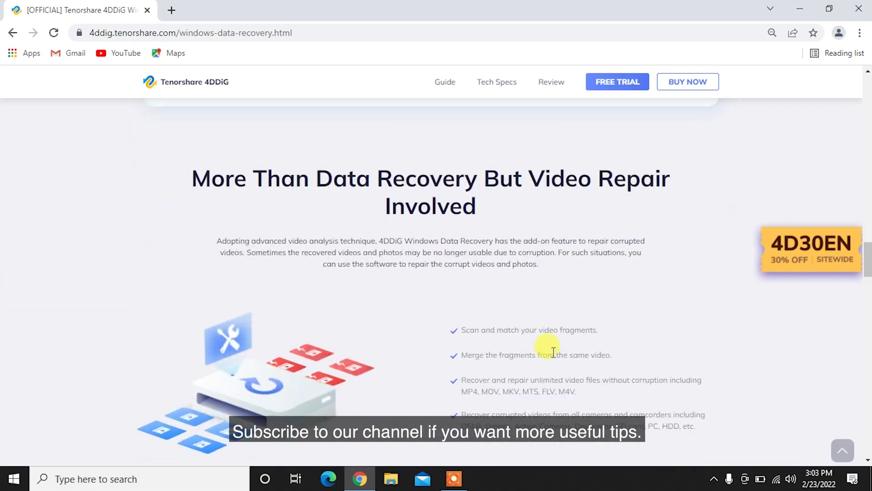
{"action": "scroll", "coordinate": [553, 352], "scroll_direction": "down", "scroll_amount": 2}
{"action": "scroll", "coordinate": [554, 353], "scroll_direction": "down", "scroll_amount": 3}
{"action": "scroll", "coordinate": [554, 357], "scroll_direction": "down", "scroll_amount": 1}
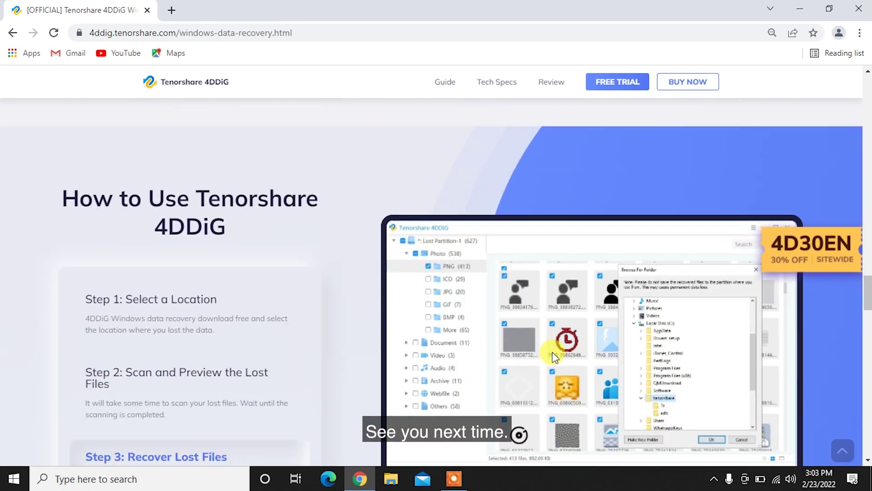